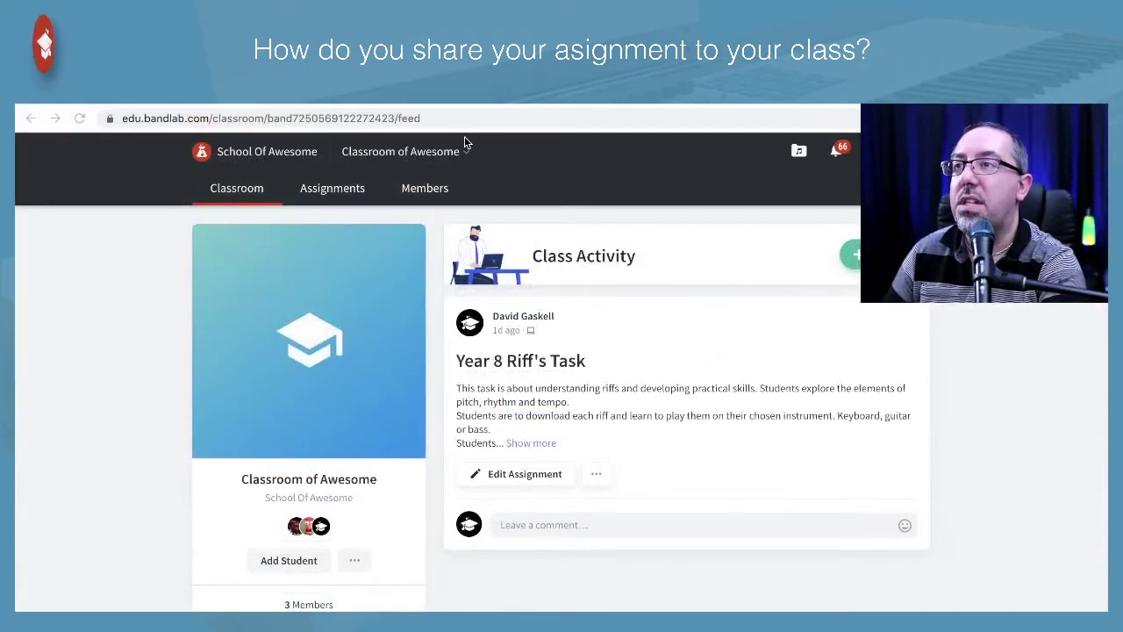
# Open the Year 8 Riff's Task assignment from the Class Activity feed.
pyautogui.click(452, 119)
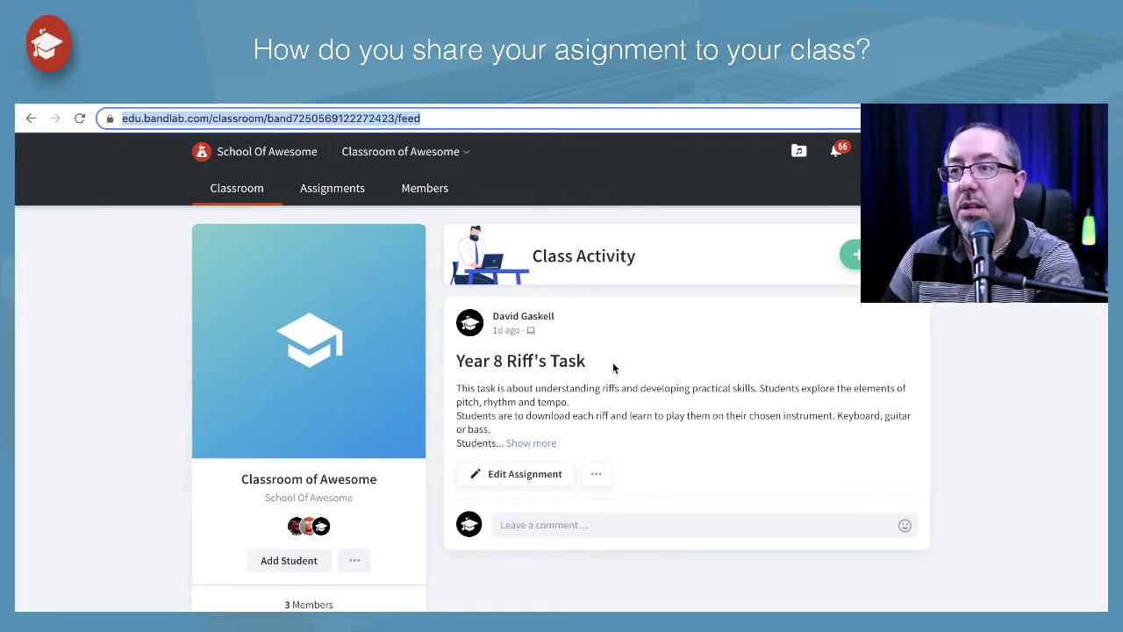
pyautogui.click(512, 363)
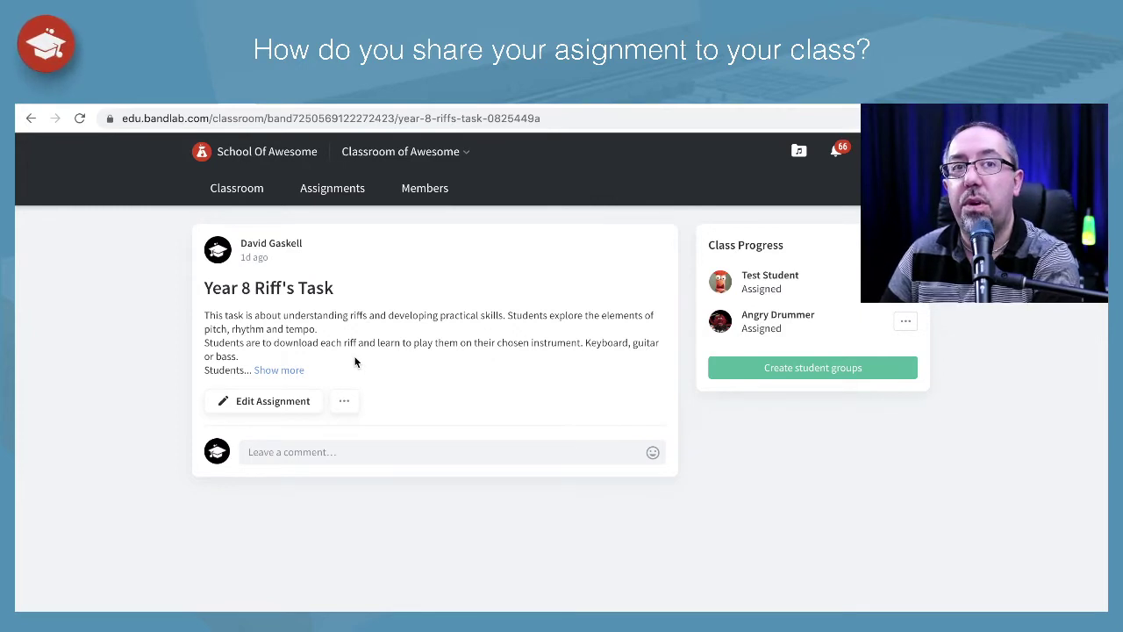
# Check the assignment's Share options, then select the Year 8 Riff's Task page URL in the address bar.
pyautogui.click(347, 404)
pyautogui.click(389, 463)
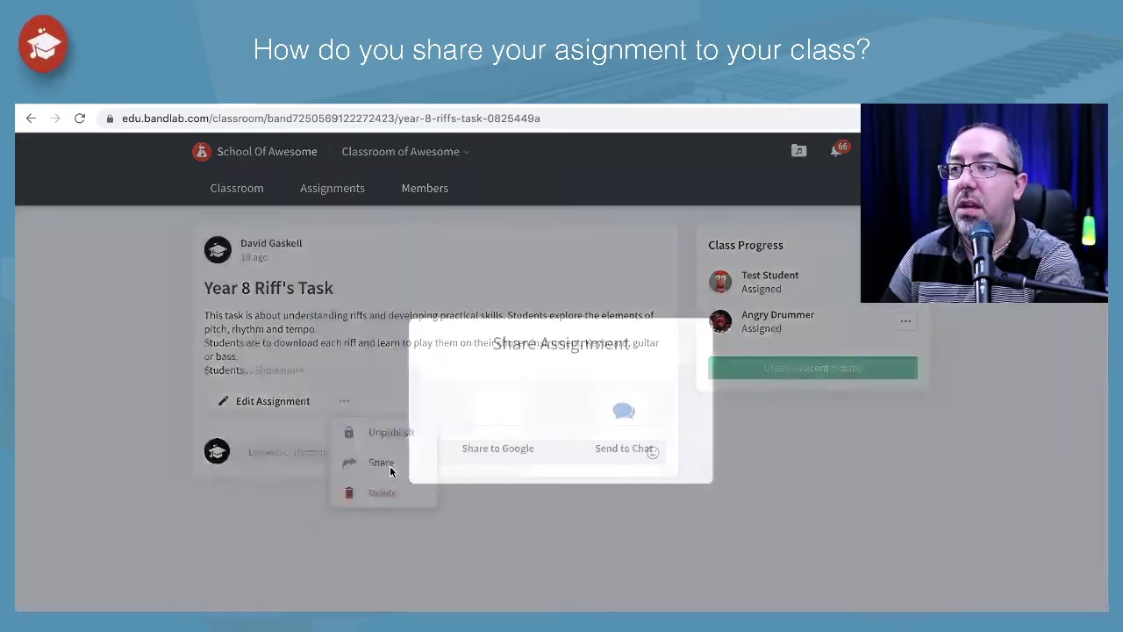
pyautogui.click(512, 287)
pyautogui.click(555, 117)
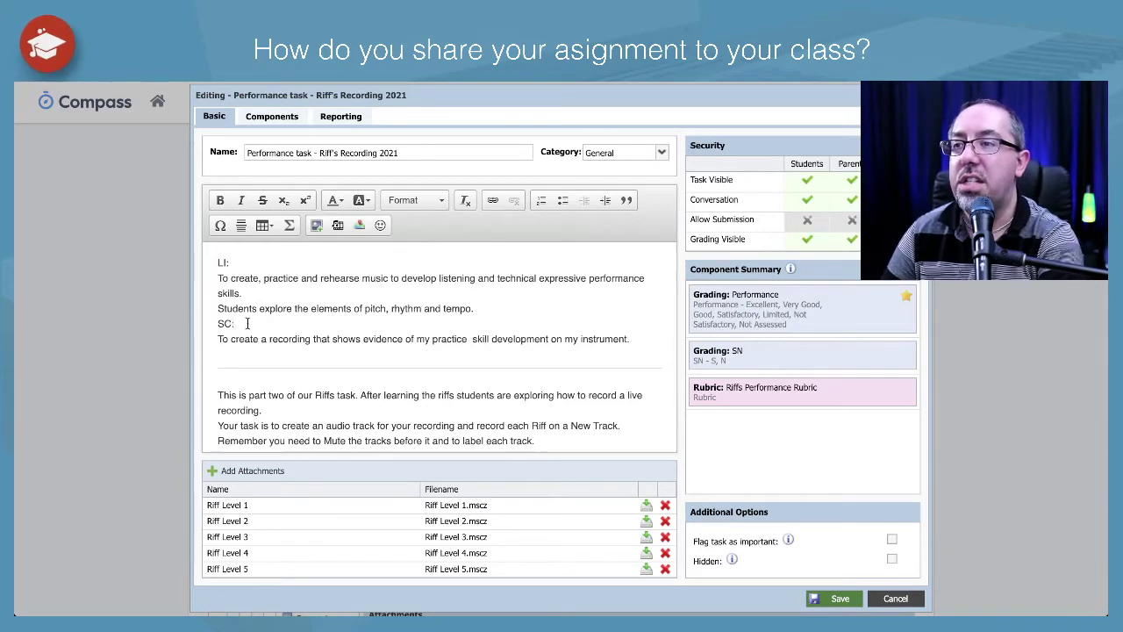
# Delete the old CLICK HERE link from the Compass task description.
pyautogui.scroll(-1, 247, 323)
pyautogui.scroll(-1, 247, 323)
pyautogui.scroll(-1, 247, 323)
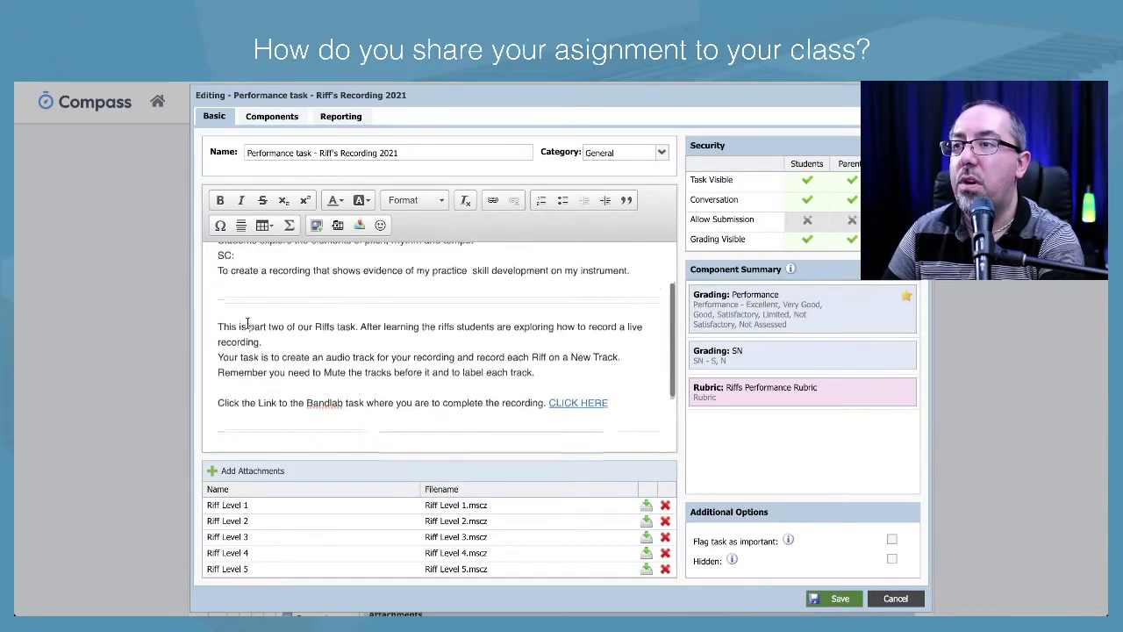
pyautogui.scroll(-1, 247, 323)
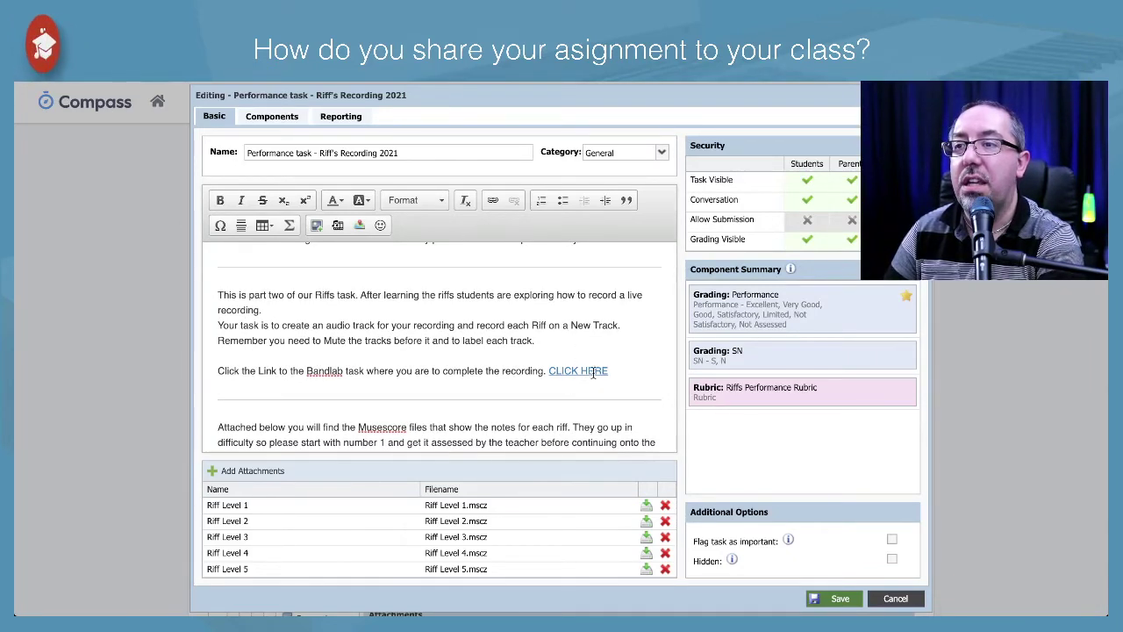
pyautogui.moveTo(612, 370); pyautogui.dragTo(547, 373)
pyautogui.press('BackSpace')
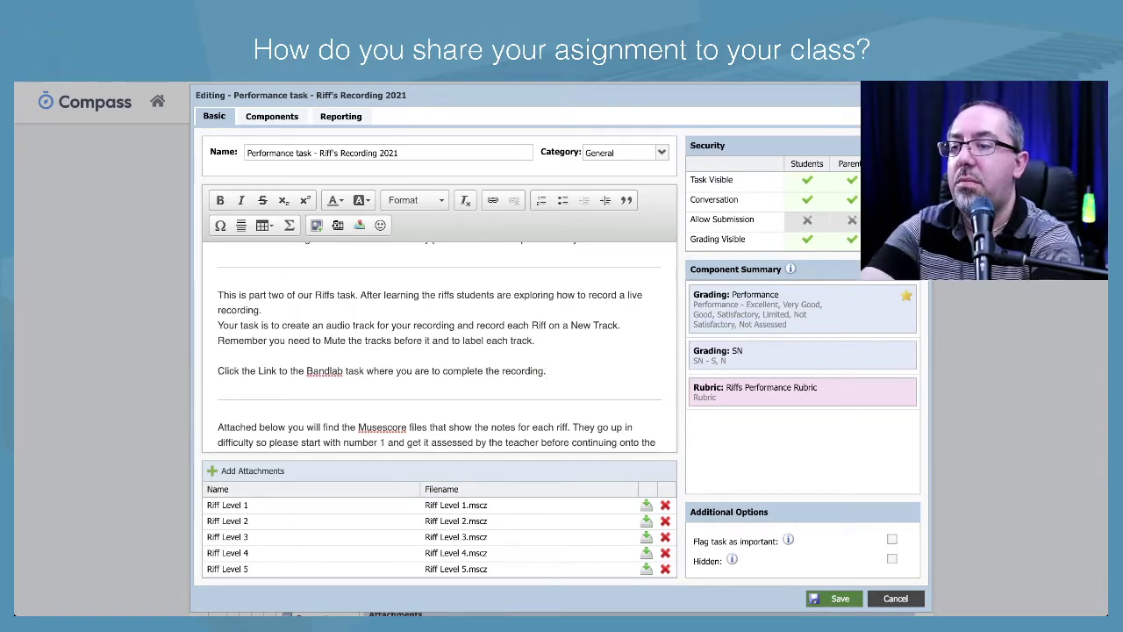
# Retype CLICK HERE in its place and open the Link dialog for it.
pyautogui.write('CLICK HERE')
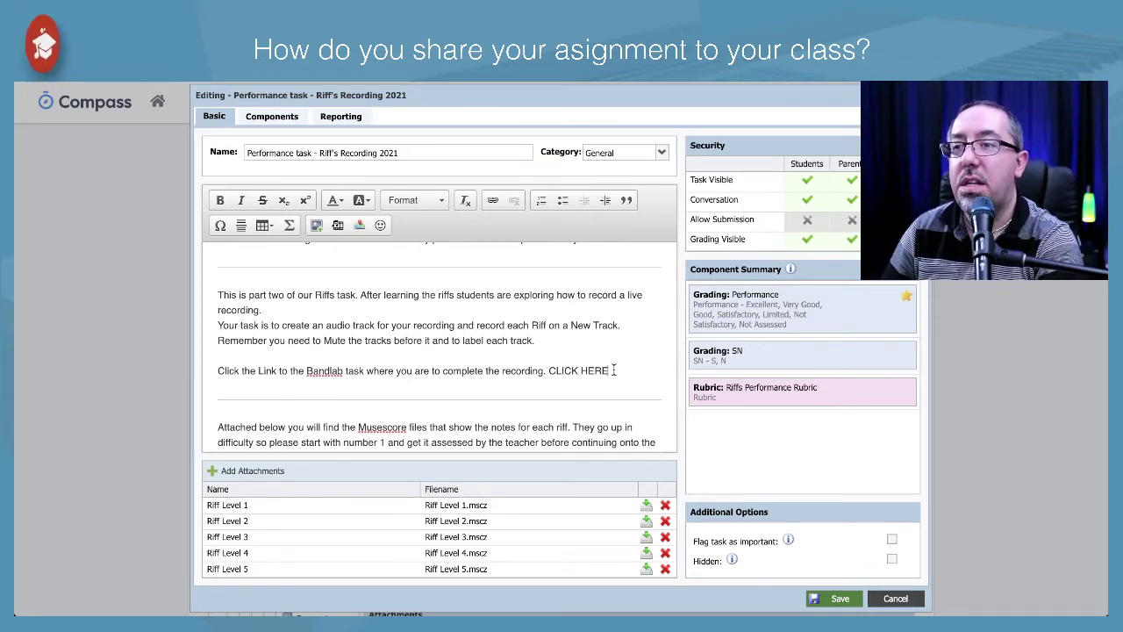
pyautogui.moveTo(614, 369); pyautogui.dragTo(548, 370)
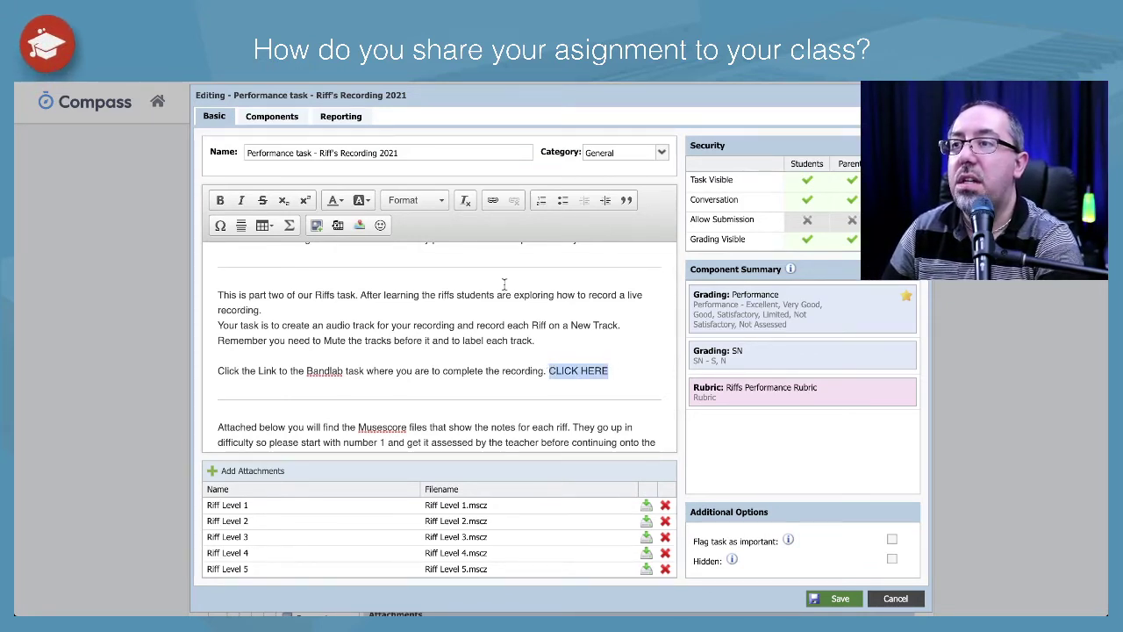
pyautogui.click(491, 200)
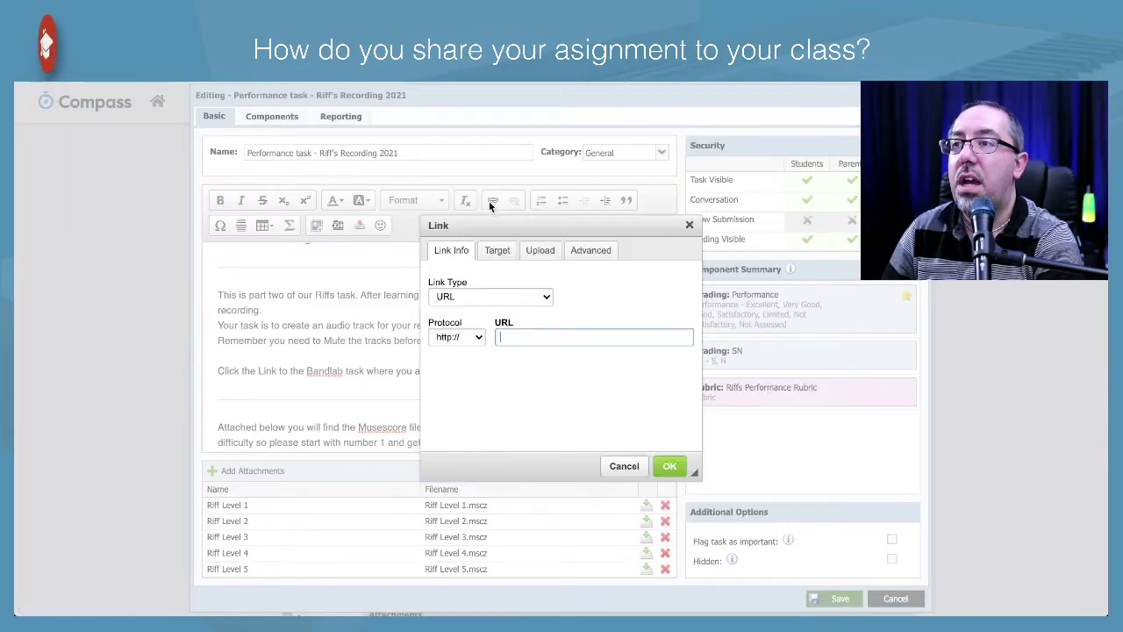
# Link CLICK HERE to the pasted BandLab assignment address.
pyautogui.click(542, 340)
pyautogui.hotkey('ctrl', 'v')
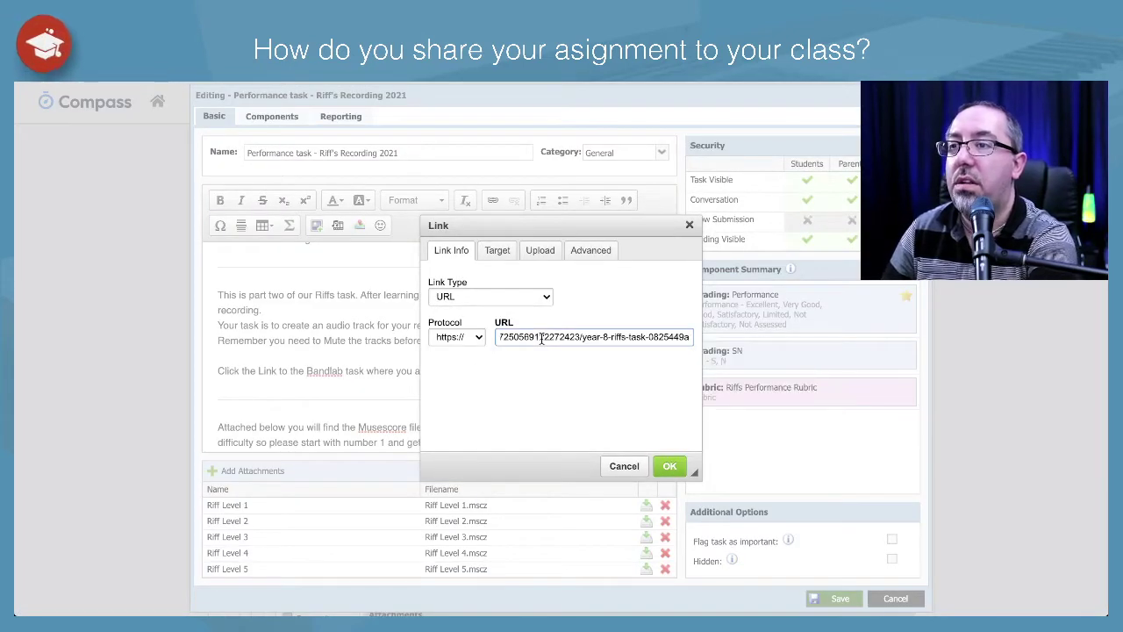
pyautogui.click(669, 465)
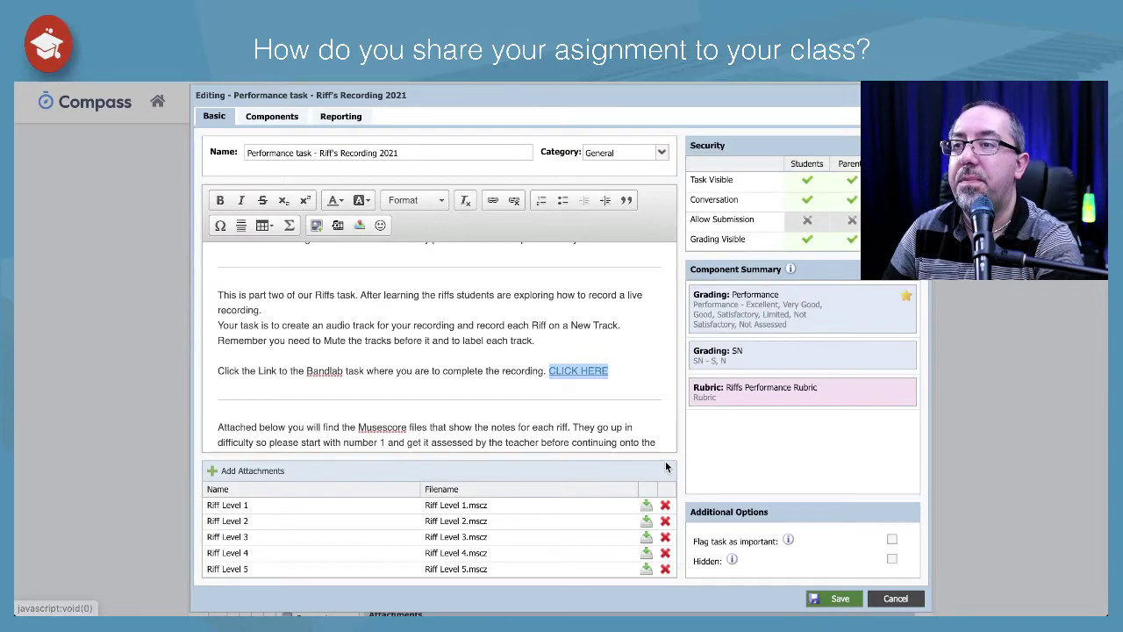
# Remove the extra BandLab address line pasted below the link.
pyautogui.click(540, 372)
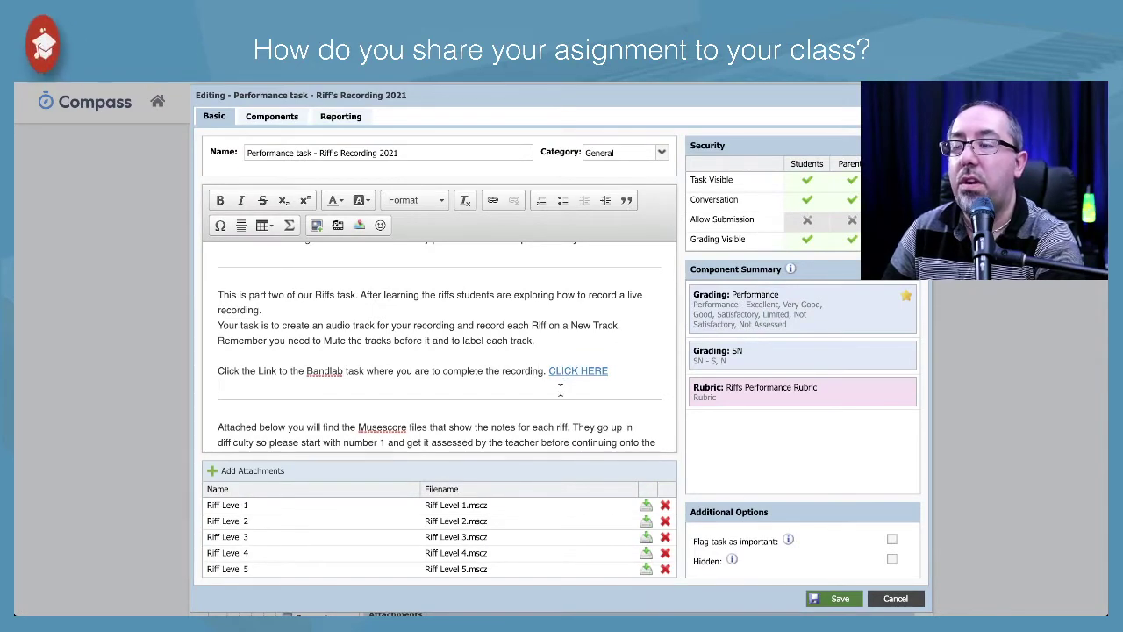
pyautogui.hotkey('ctrl', 'v')
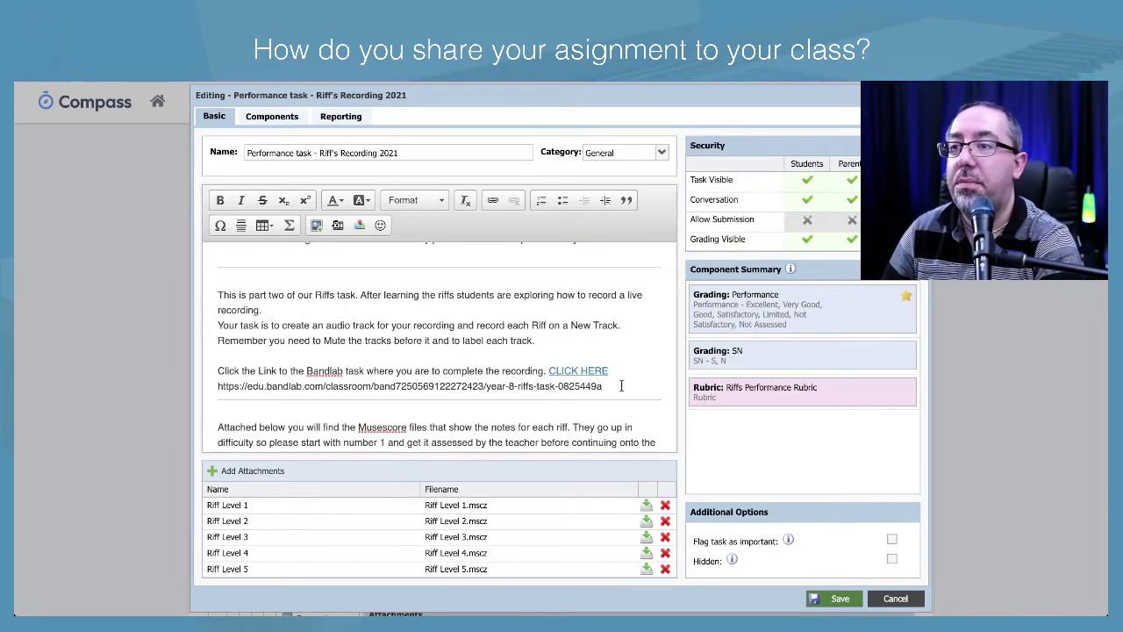
pyautogui.moveTo(626, 386); pyautogui.dragTo(211, 383)
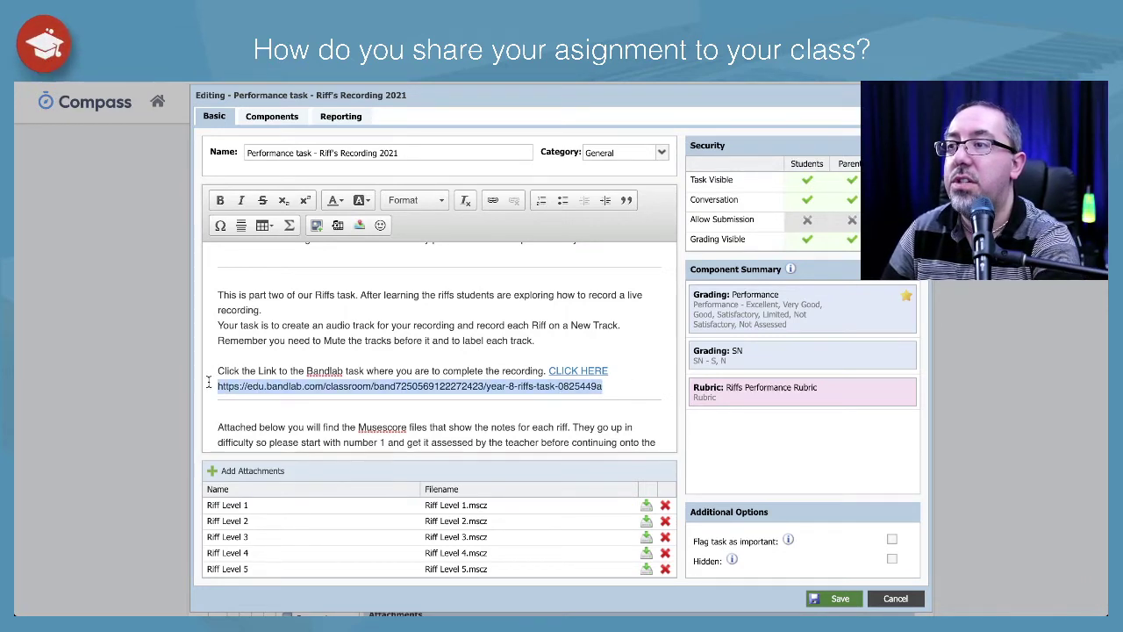
pyautogui.press('BackSpace')
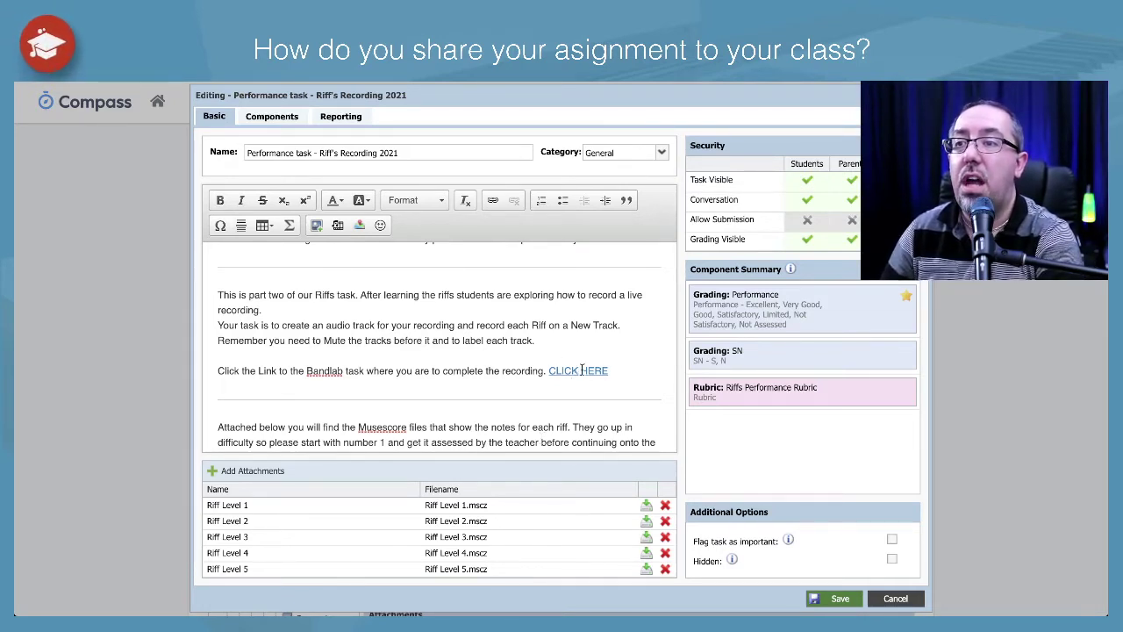
# In Security, turn Conversation off for Students and Parents, leaving the task visible.
pyautogui.scroll(-2, 599, 383)
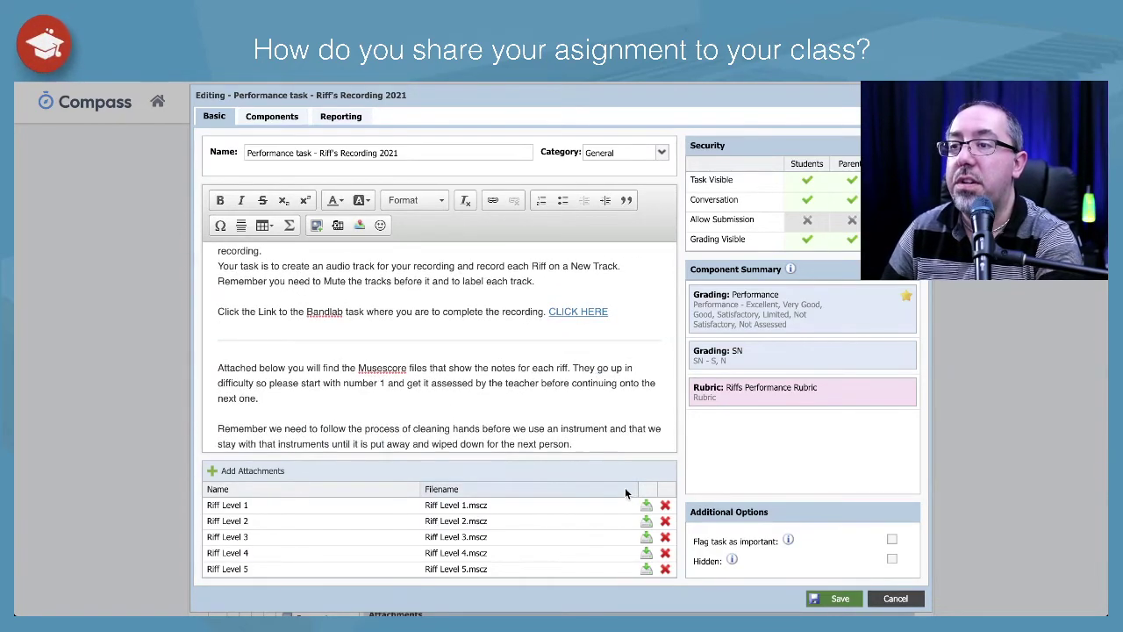
pyautogui.click(808, 184)
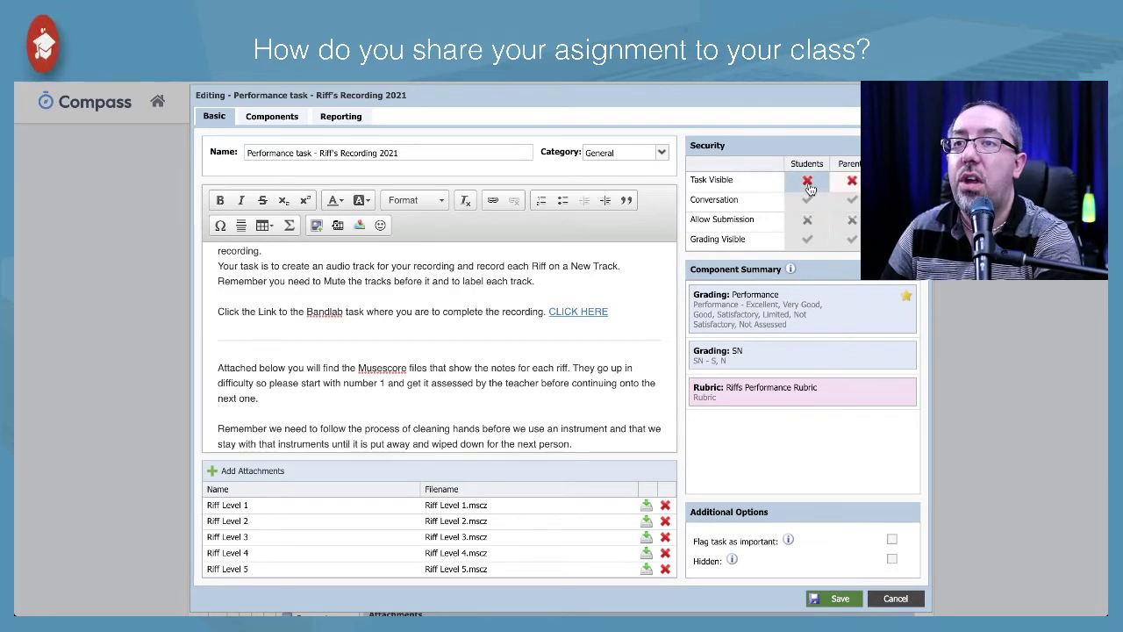
pyautogui.click(828, 187)
pyautogui.click(812, 207)
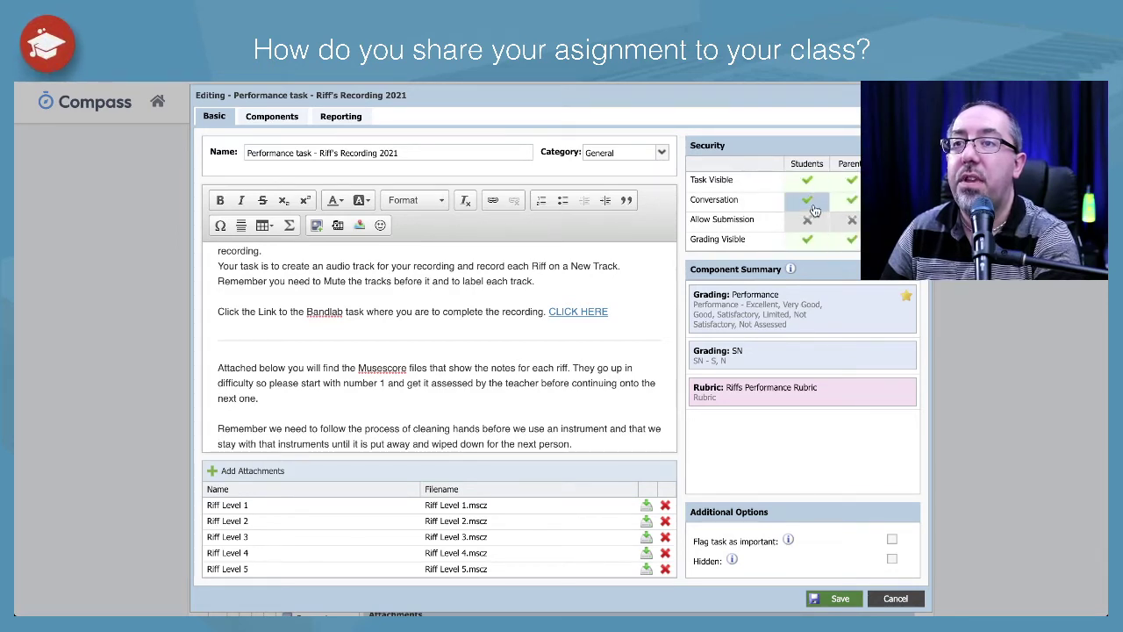
pyautogui.click(827, 204)
pyautogui.click(828, 240)
pyautogui.click(849, 244)
pyautogui.click(807, 240)
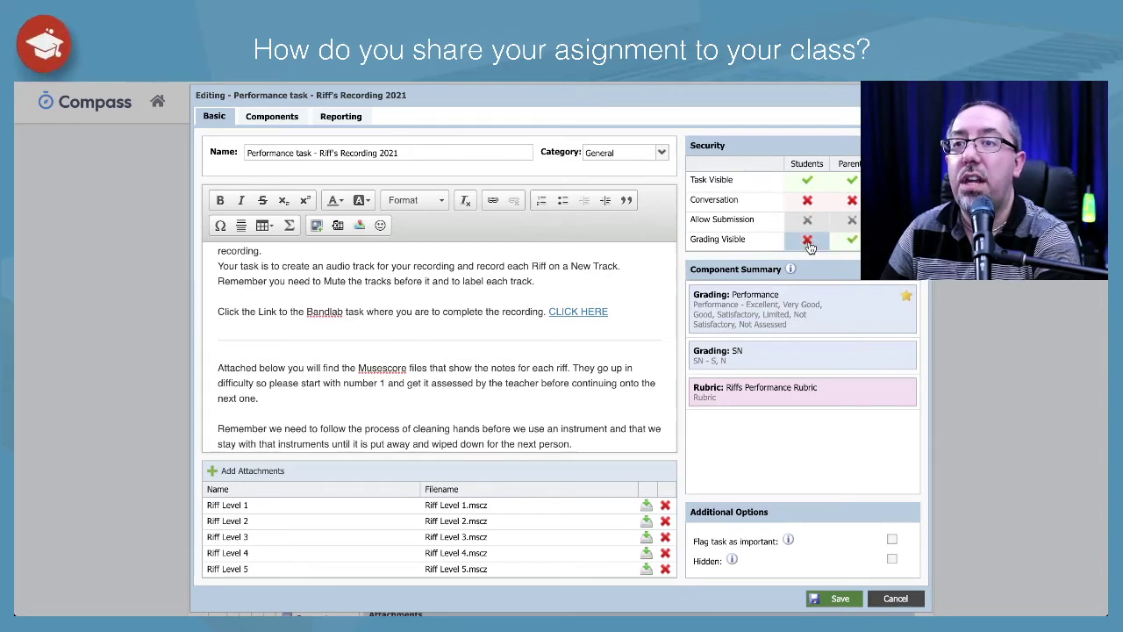